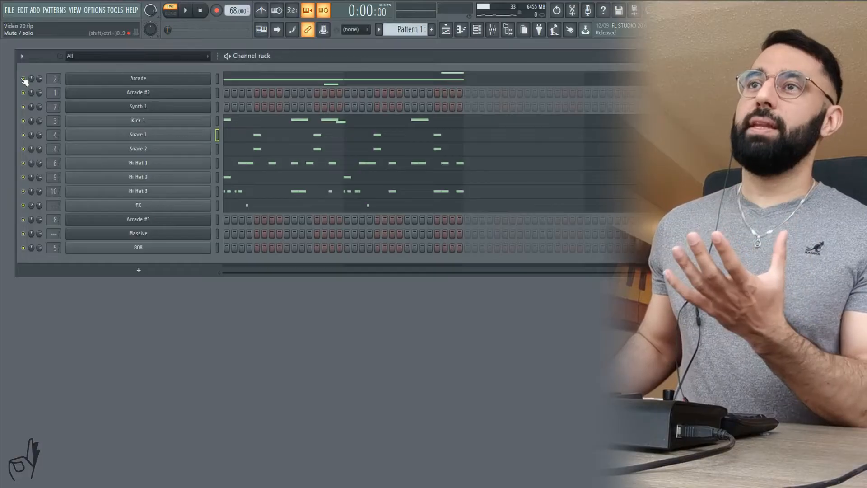
Step: Solo the Arcade channel and play back its melody in Pattern 1
left_click(28, 83)
key("space")
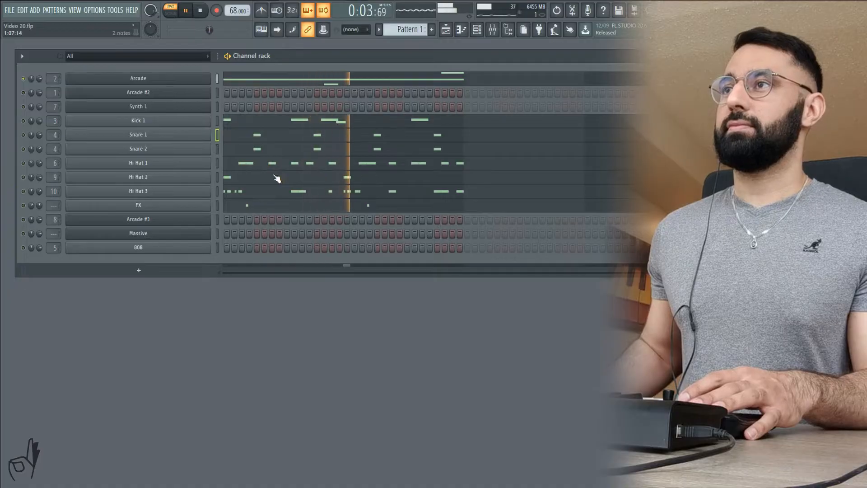
key("space")
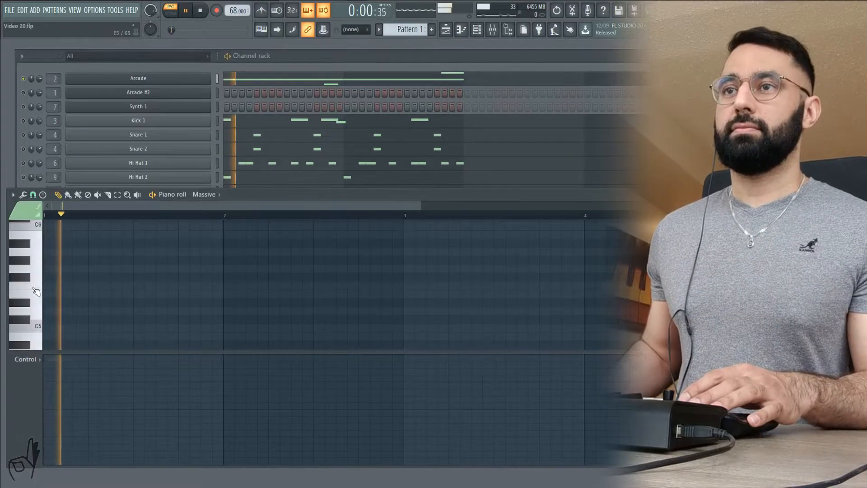
key("space")
Step: Draw a two-bar Massive note line: E5, G#5, F#5, C#5 in bar 1 and E5, G#5, F#5 in bar 2
left_click(44, 295)
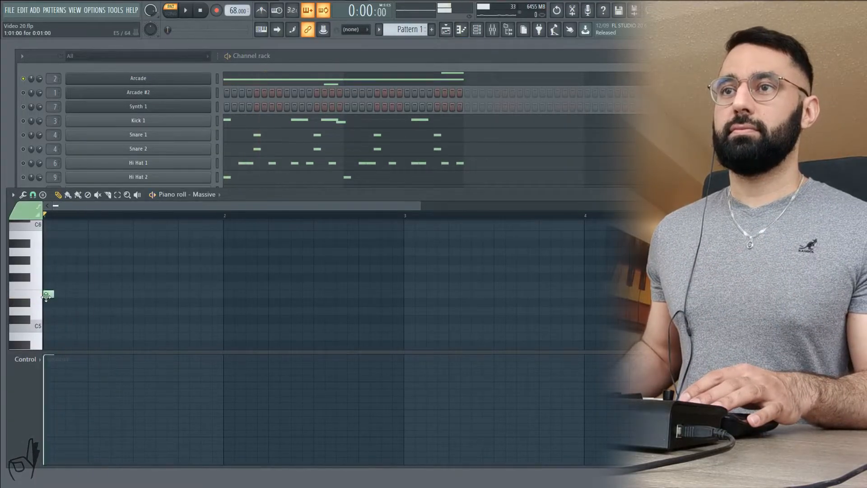
left_click(71, 262)
key("space")
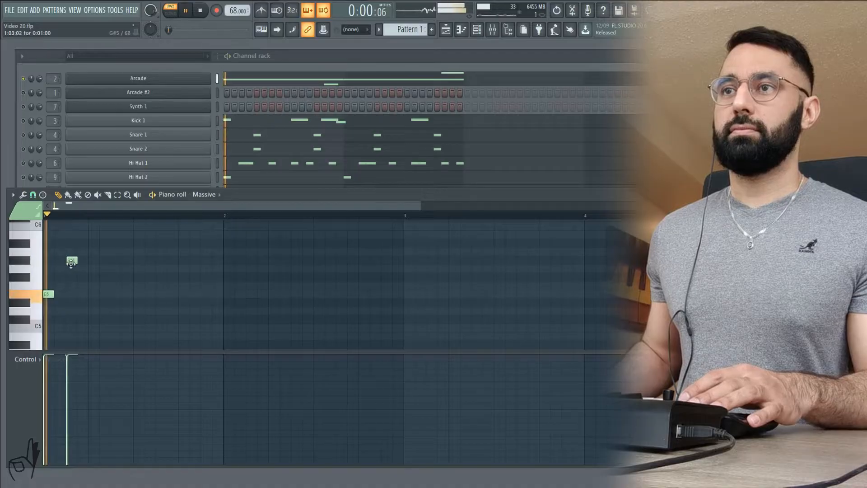
key("space")
left_click(134, 277)
left_click_drag(134, 278, 138, 280)
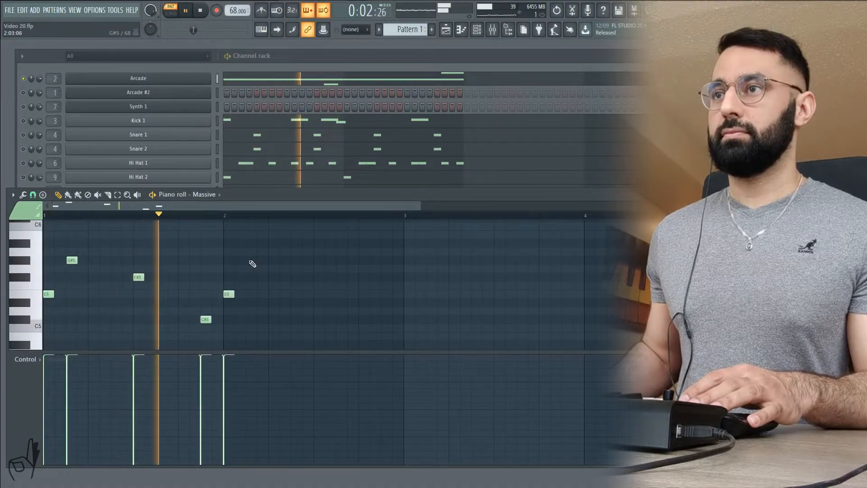
left_click(252, 260)
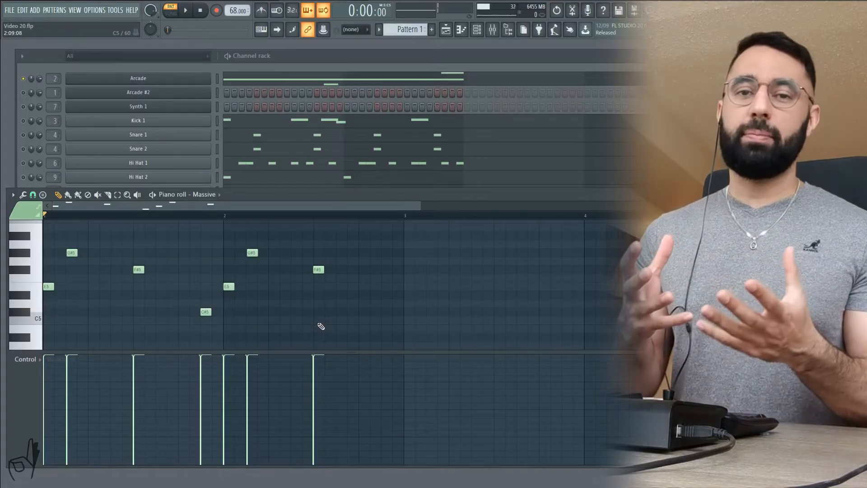
Step: Copy all the Massive notes into the 808 channel's piano roll and play them with the melody
left_click_drag(355, 339, 5, 238)
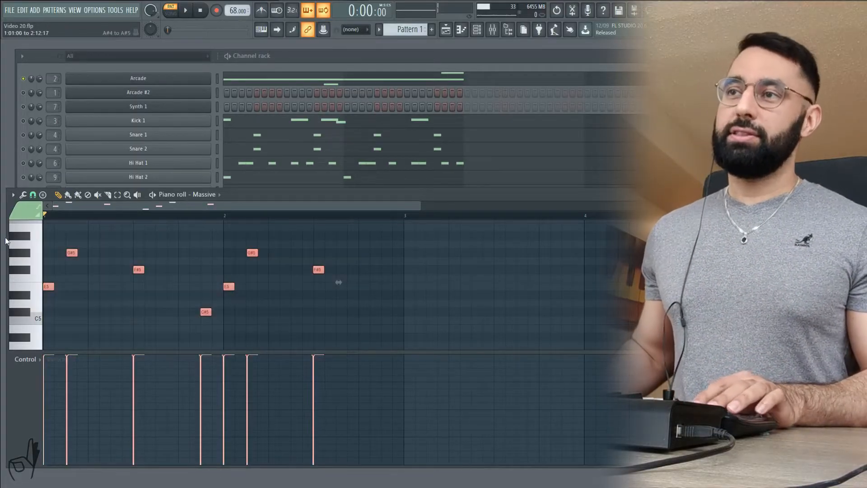
key("F7")
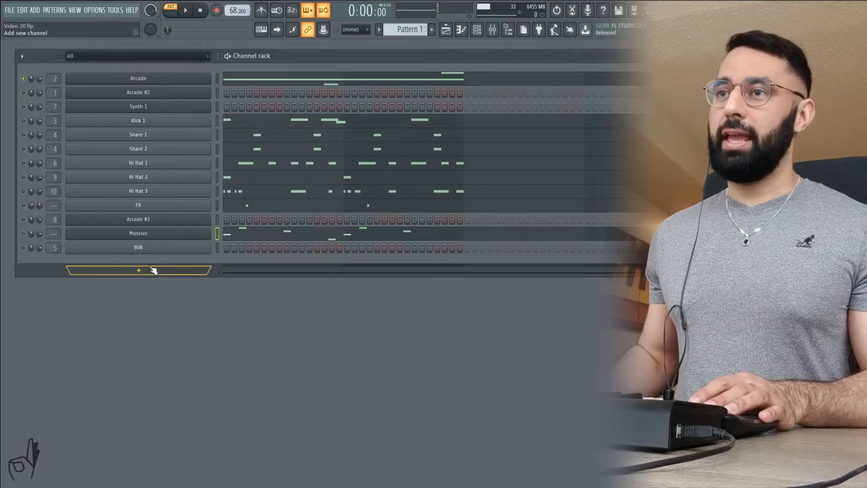
right_click(160, 246)
left_click(212, 245)
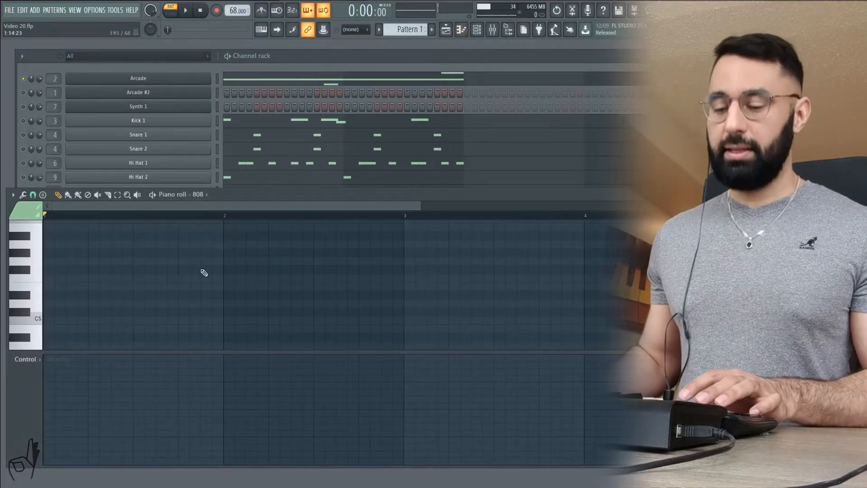
key("ctrl+v")
key("space")
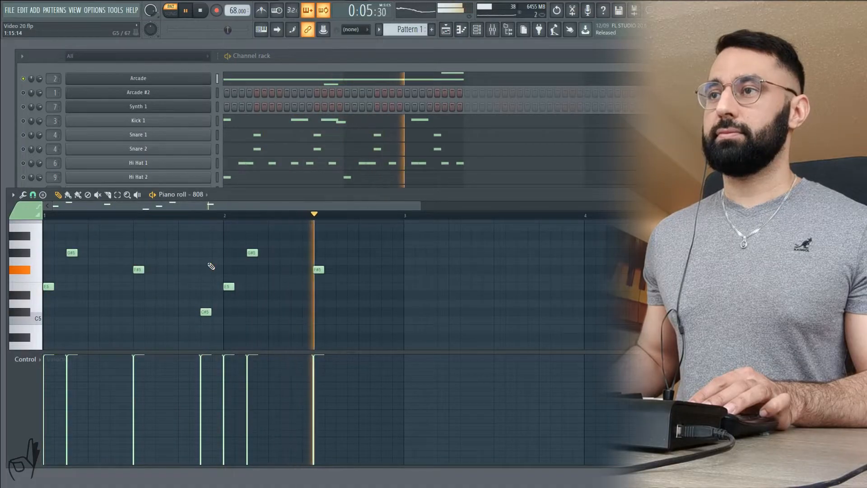
key("space")
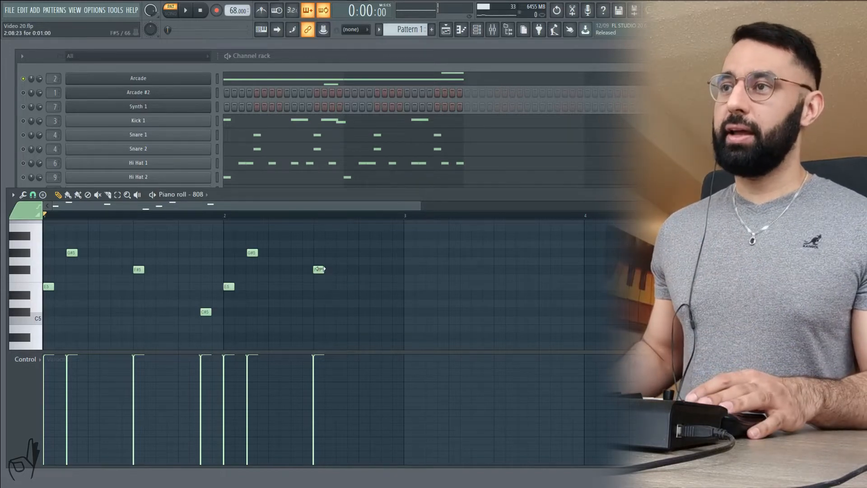
Step: Align the 808's last bar-2 note to the grid, lower it to C#5, and play the pattern
left_click_drag(318, 269, 320, 313)
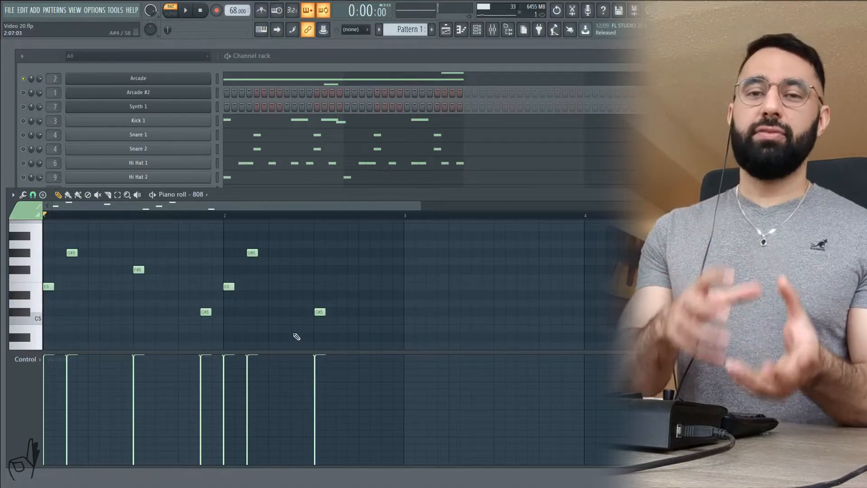
key("ctrl+z")
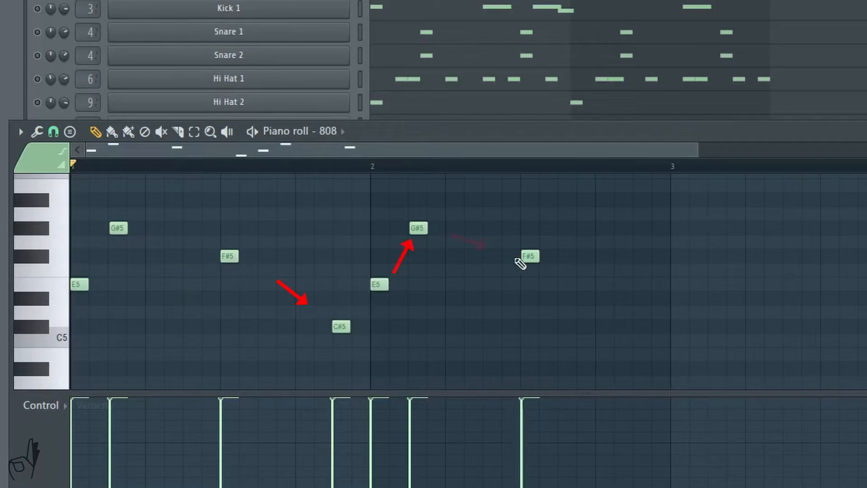
left_click_drag(529, 257, 527, 256)
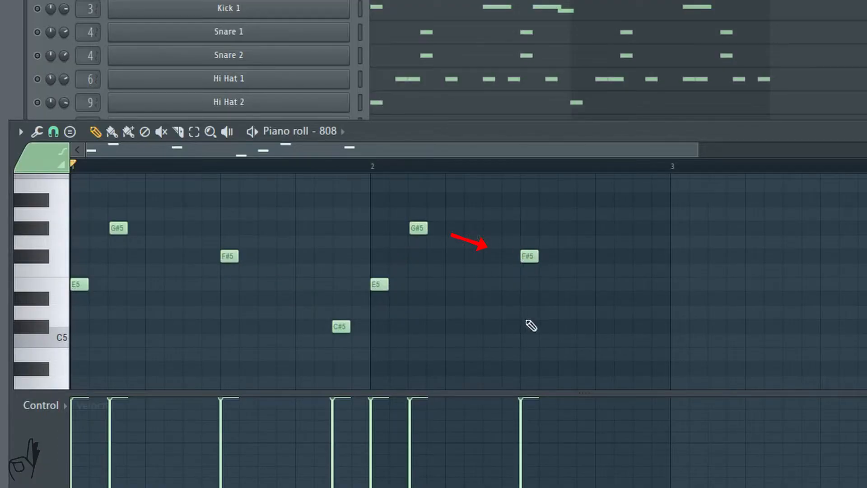
left_click_drag(524, 257, 522, 334)
key("space")
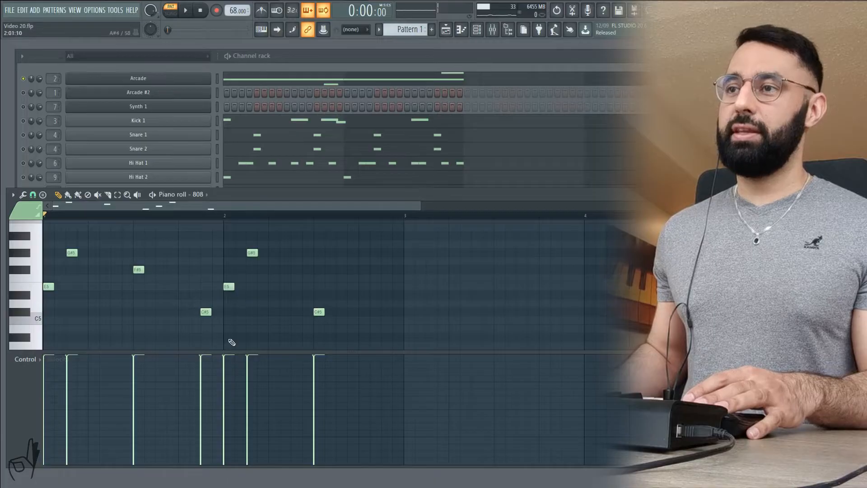
Step: Reduce the velocity of the E5 note at the start of bar 2 to near zero and play the pattern
left_click_drag(226, 371, 229, 463)
key("space")
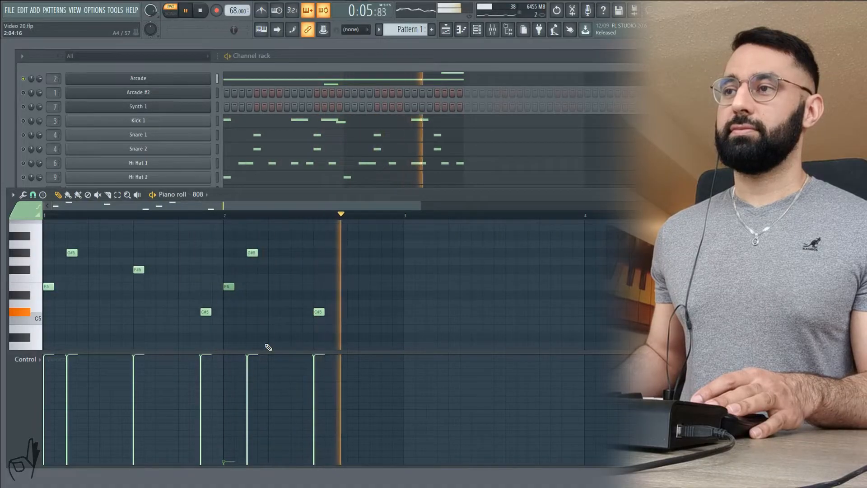
key("space")
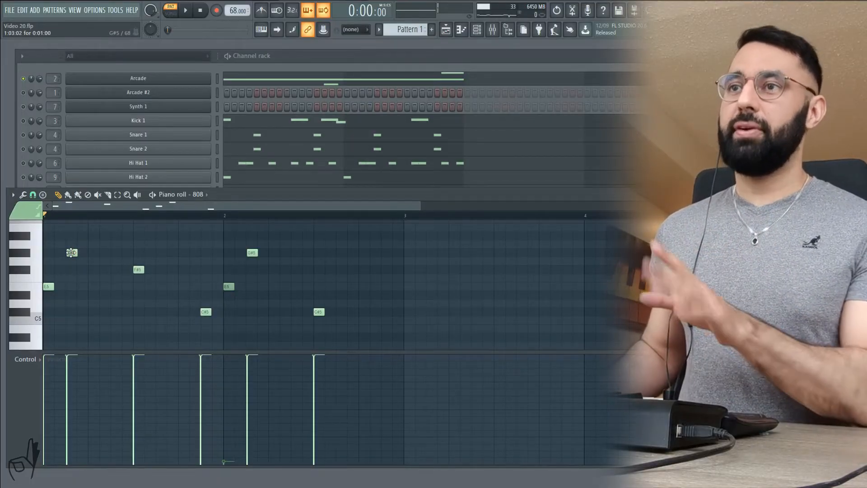
Step: Move the G#5 note in each bar right up against the note that follows it and play the pattern
left_click_drag(71, 251, 127, 252)
left_click_drag(249, 252, 306, 252)
key("space")
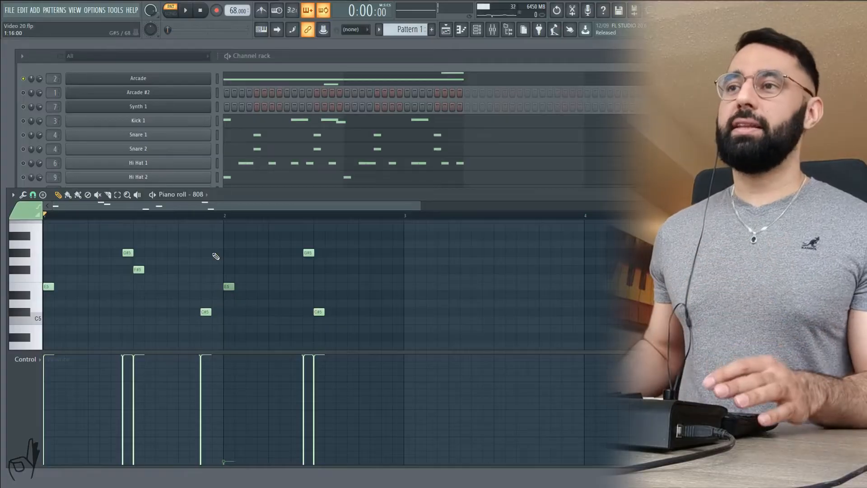
left_click(212, 252)
key("space")
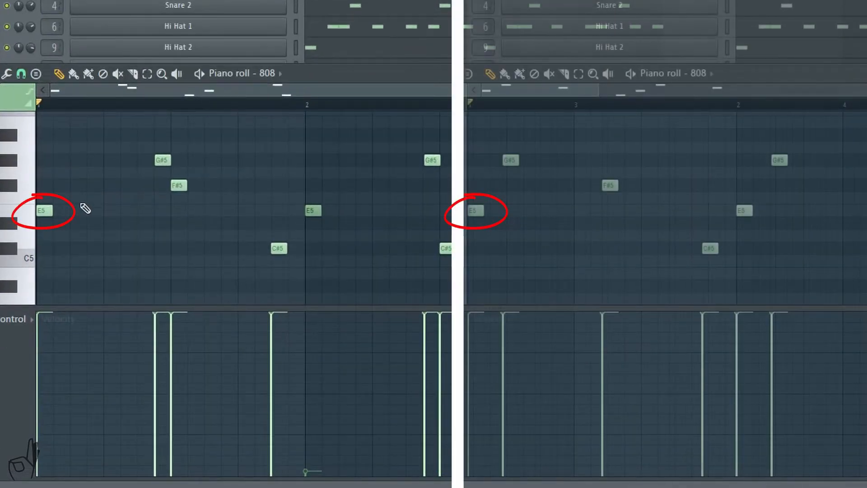
left_click_drag(65, 275, 31, 301)
left_click_drag(166, 180, 192, 201)
mouse_move(258, 229)
left_mouse_down()
mouse_move(296, 273)
mouse_move(333, 205)
mouse_move(339, 209)
left_mouse_up()
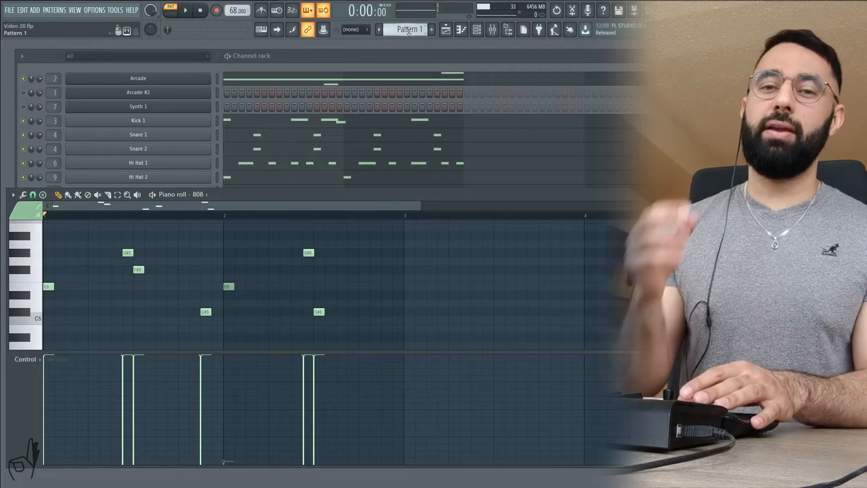
Step: Switch to Pattern 1 #2 and play its 808 line with the full beat
key("KP_Add")
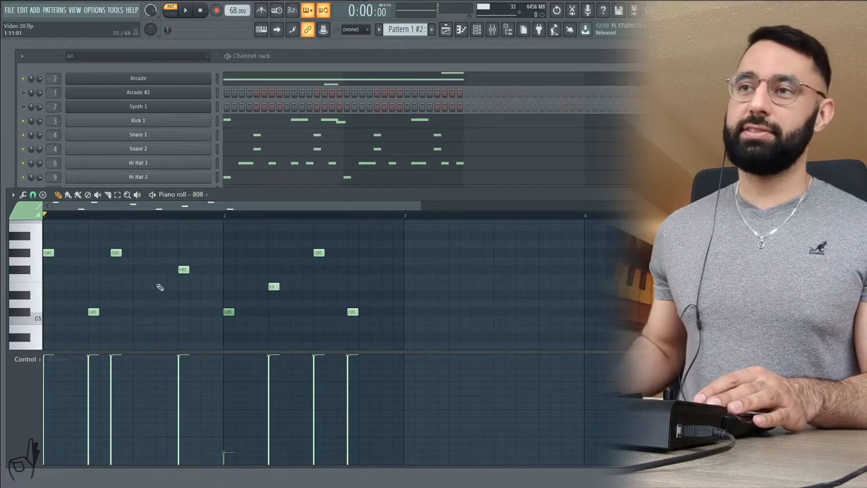
key("space")
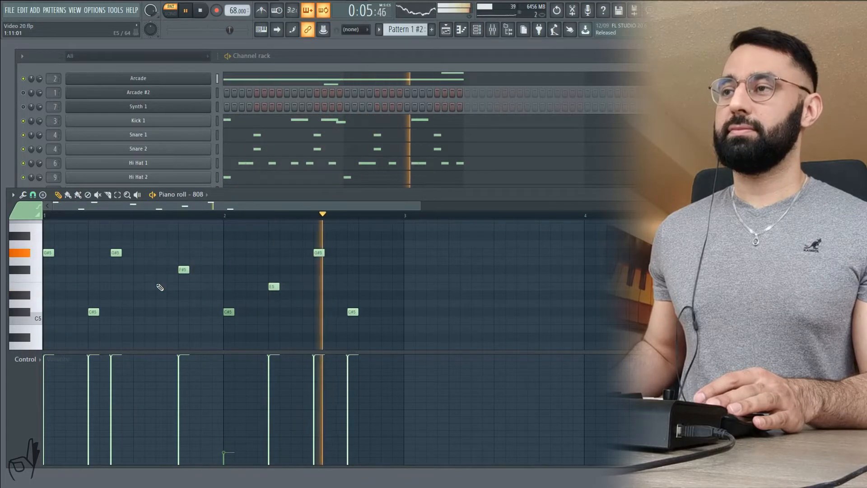
key("space")
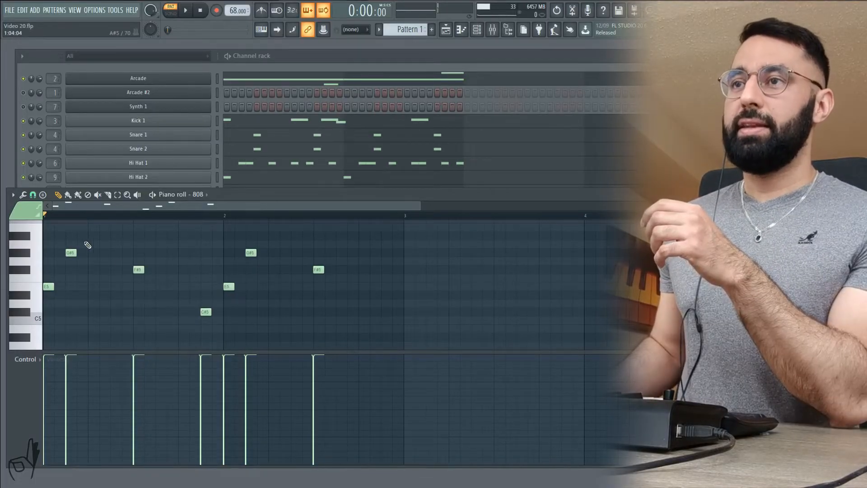
Step: Rearrange Pattern 1's 808 notes to E5, C#5, G#5, F#5 in bar 1 and E5, C#5, F#5 in bar 2
left_click_drag(70, 254, 71, 311)
left_click_drag(138, 270, 139, 252)
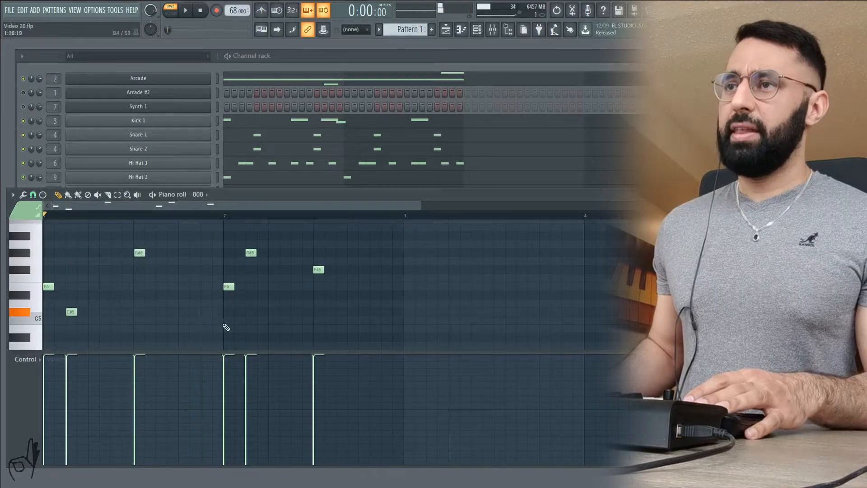
left_click_drag(250, 253, 249, 314)
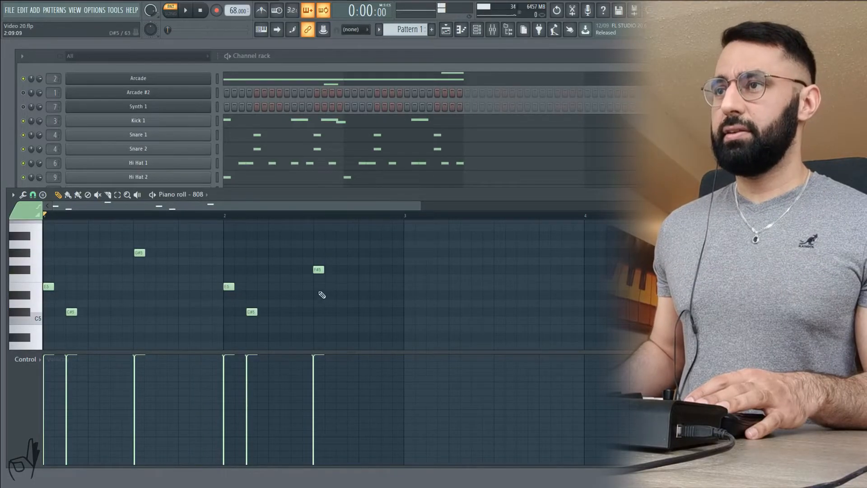
Step: Play Pattern 1 while reducing the velocity of the 808's E5 note at the start of bar 2 to near zero
key("space")
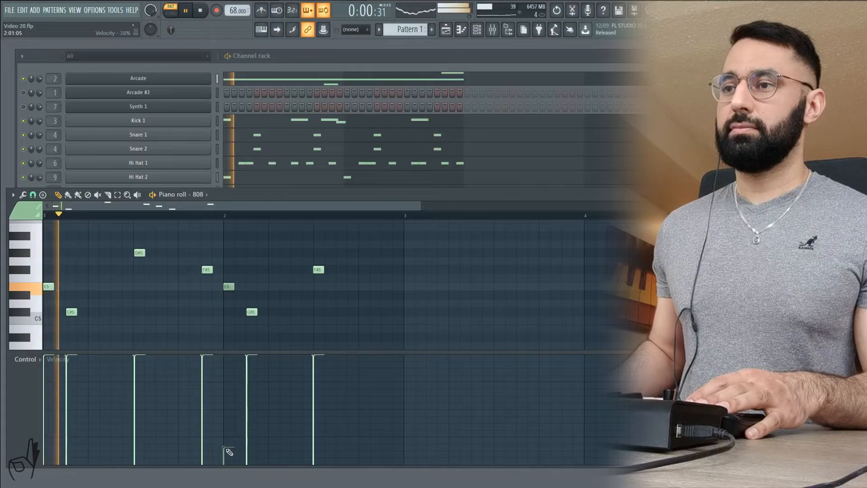
left_click_drag(228, 452, 229, 463)
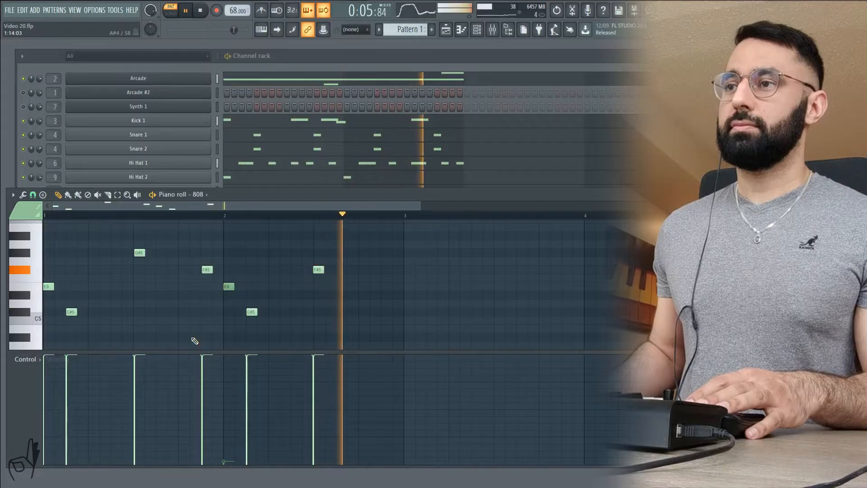
key("space")
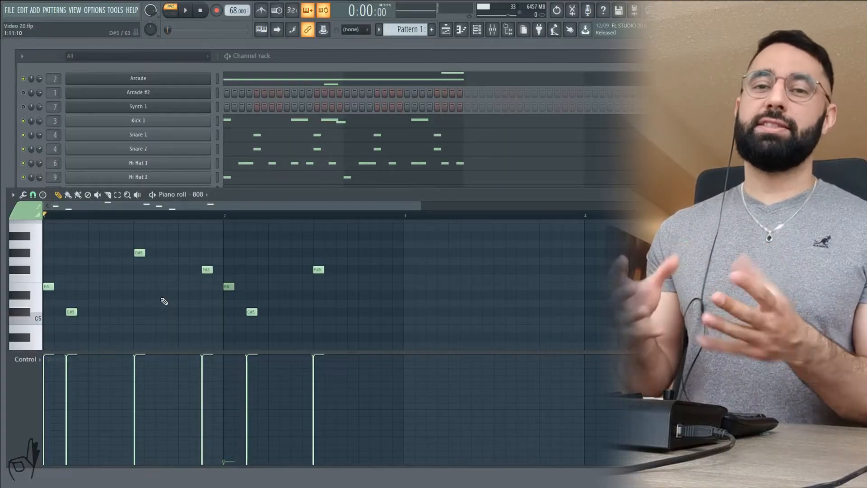
Step: Shift the bar-1 C#5 close to the following note, reorder the next two as F#5 and G#5, raise the last note to G#5, and play
left_click_drag(72, 311, 115, 312)
left_click_drag(139, 252, 139, 270)
left_click_drag(207, 269, 207, 253)
left_click_drag(316, 269, 318, 253)
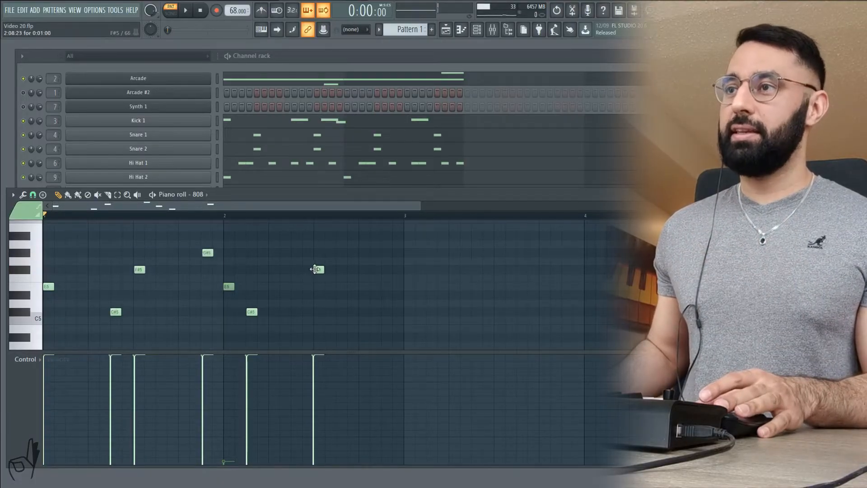
key("space")
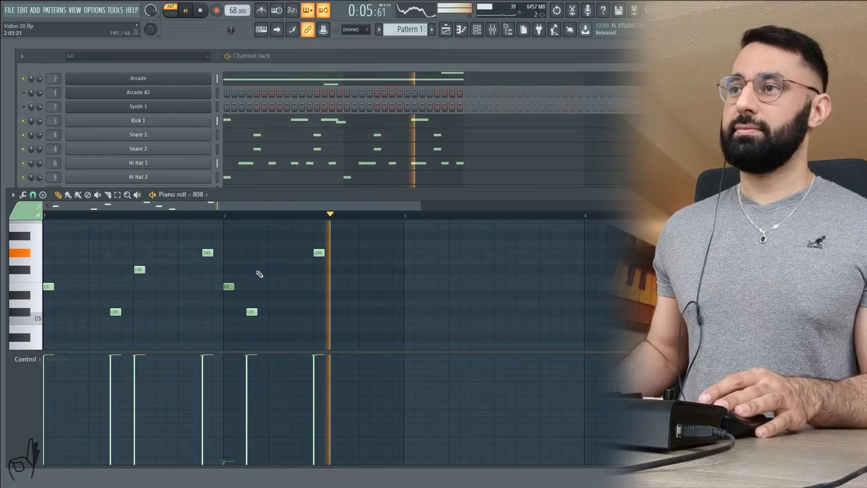
key("space")
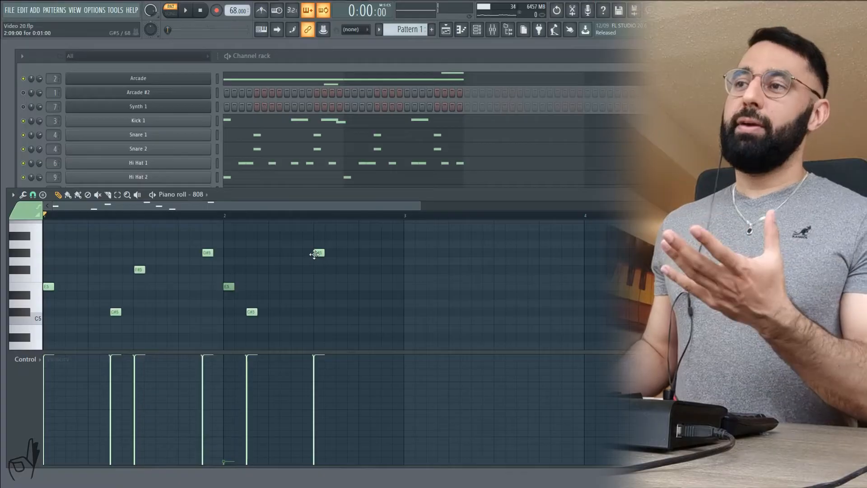
Step: Rework the 808 line around C#5, with B4 ending bar 1 and D#5 replacing the last G#5 near bar 2's end, and play it
left_click_drag(48, 287, 48, 311)
left_click_drag(140, 270, 162, 312)
key("space")
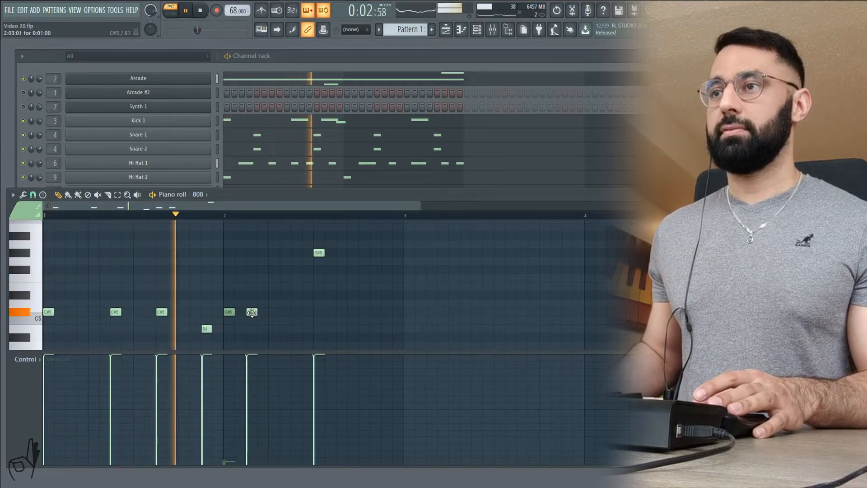
left_click(297, 313)
right_click(319, 253)
left_click(383, 294)
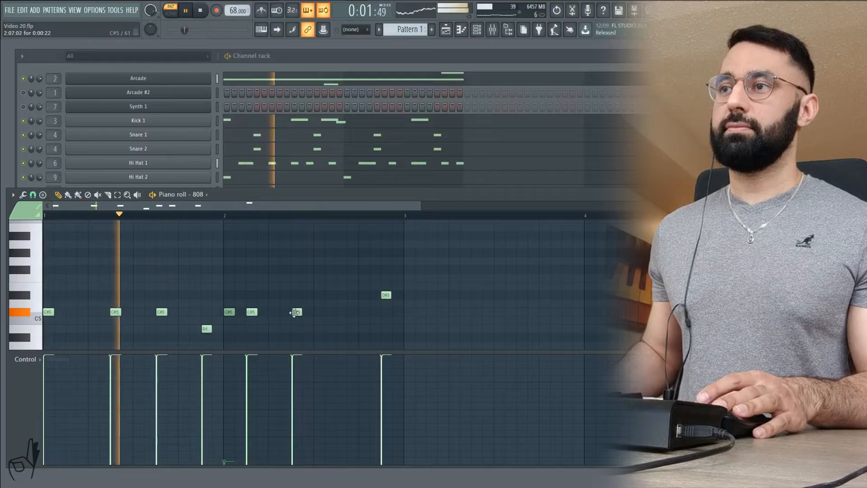
key("space")
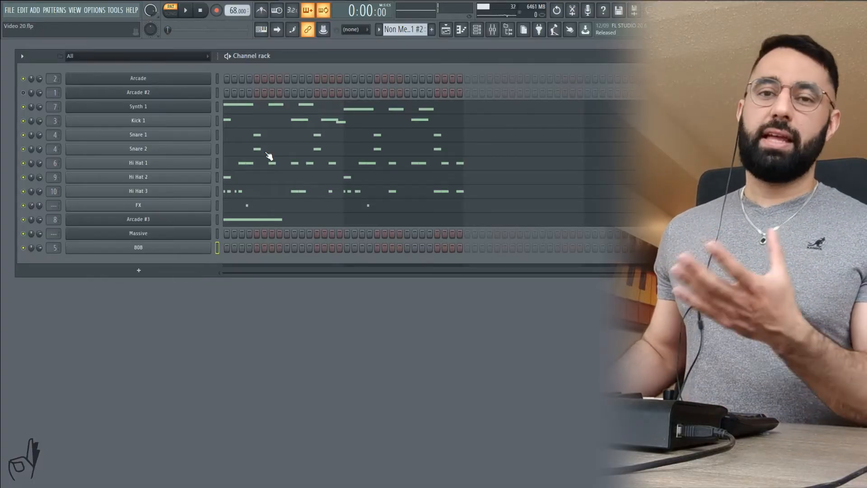
Step: Play the "Non Me..1 #2" pattern, which has no 808 notes
key("space")
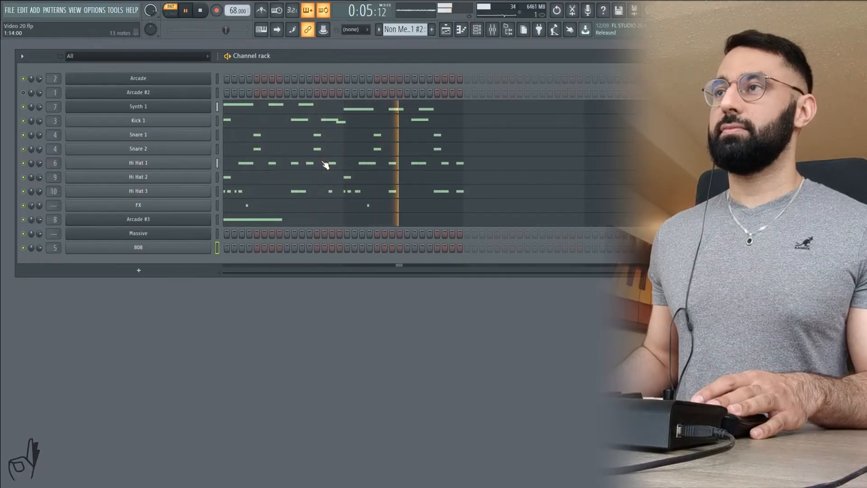
Step: Stop playback and examine and play the Synth 1 melody notes in the piano roll
key("space")
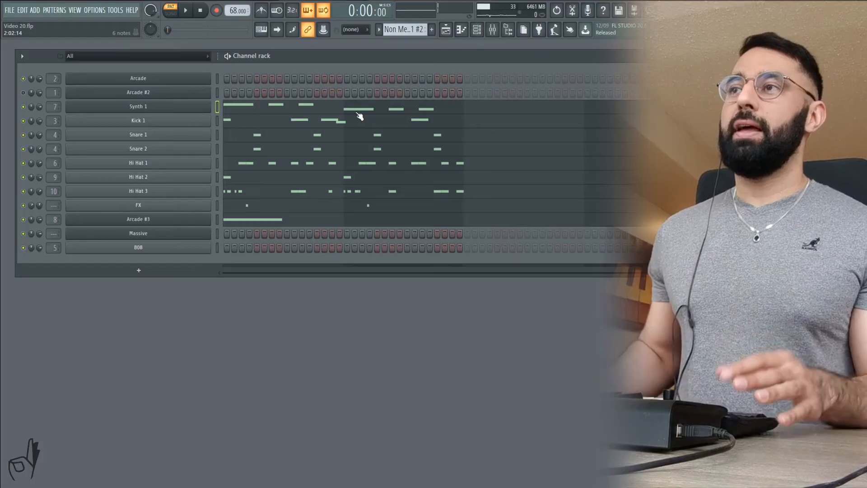
left_click(360, 111)
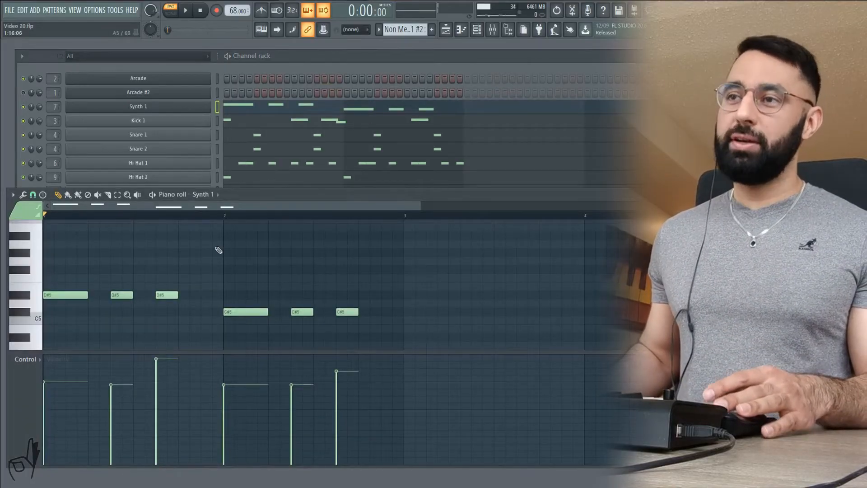
key("space")
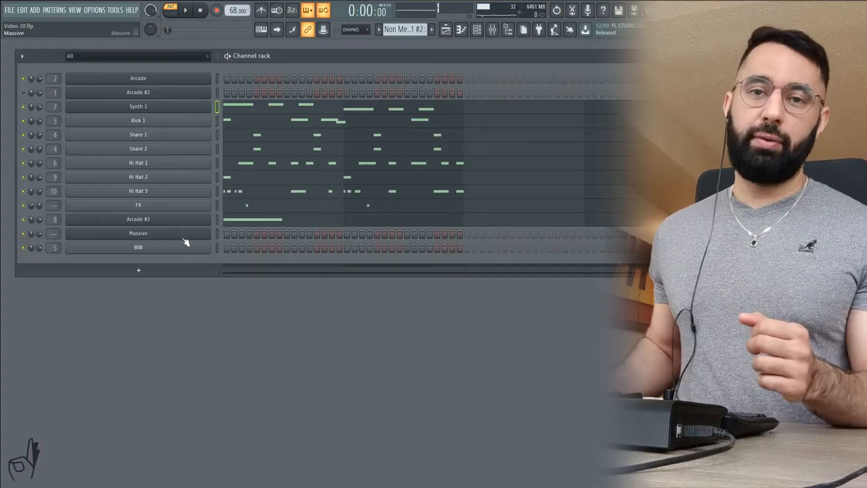
Step: Place a short D#5 at the start of bar 1 and C#5 at the start of bar 2 in the Massive channel, and play the pattern
left_click(184, 239)
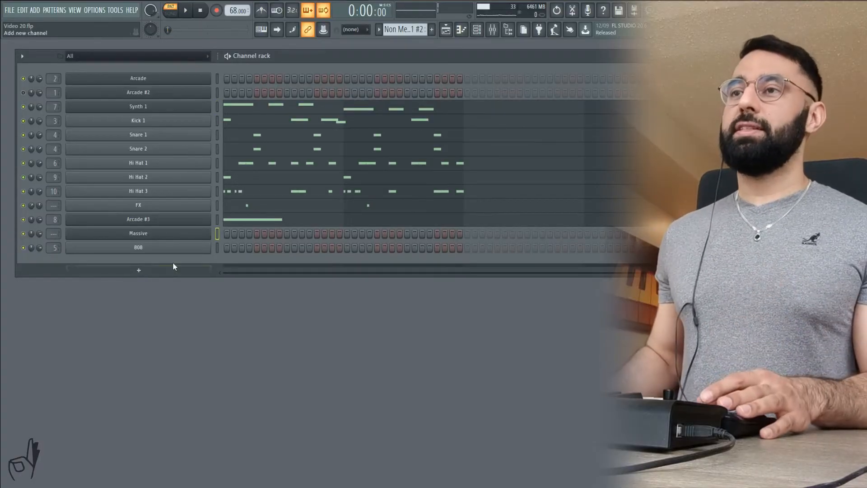
right_click(178, 237)
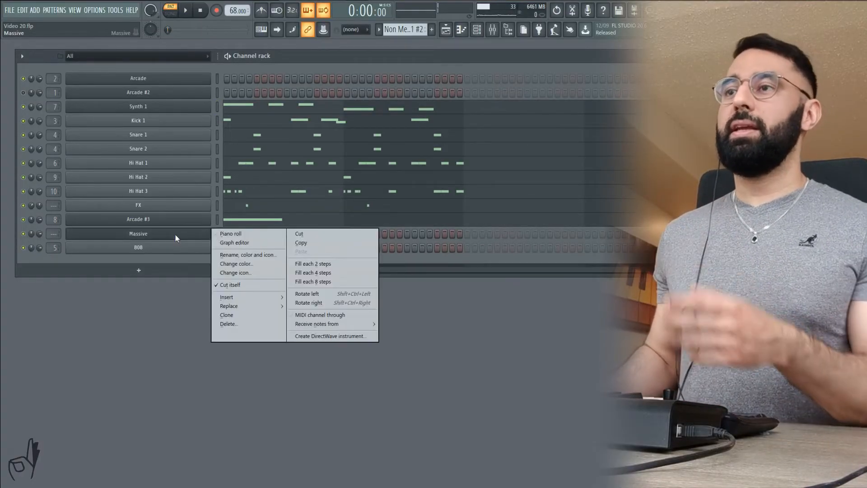
left_click(213, 238)
key("space")
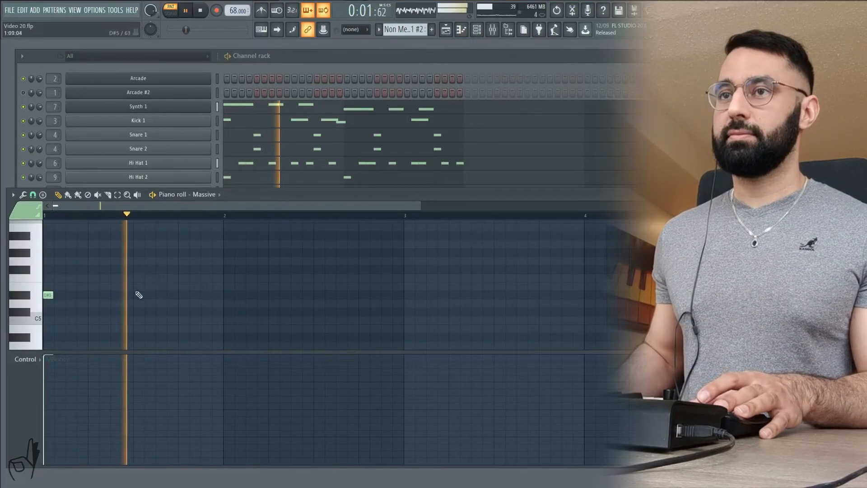
left_click(228, 312)
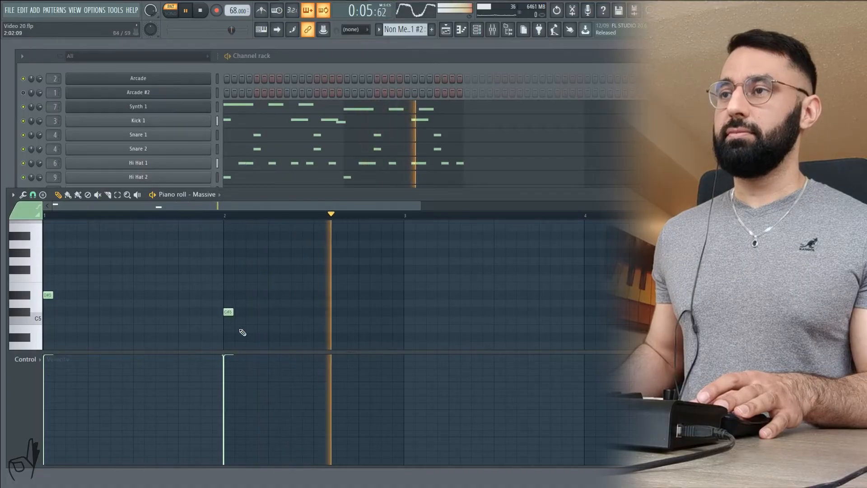
key("space")
key("F7")
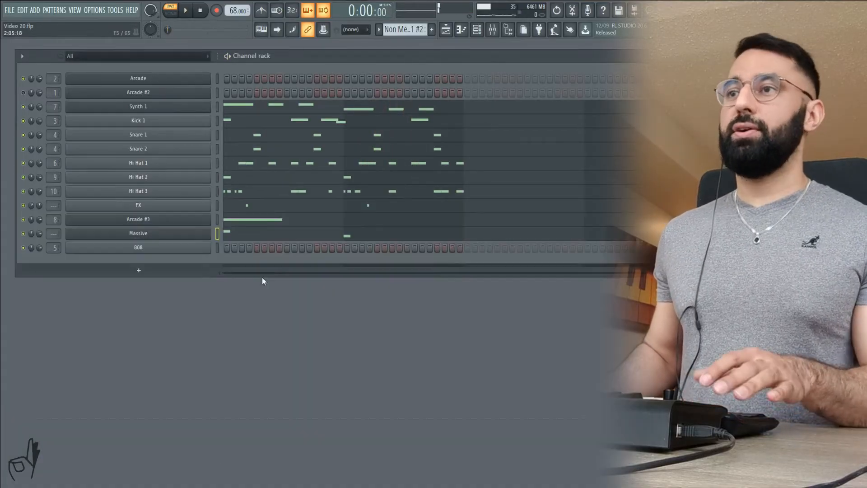
Step: Give the 808 channel a short D#5 at the start of bar 1 and a C#5 at the start of bar 2, and play it
right_click(212, 248)
key("space")
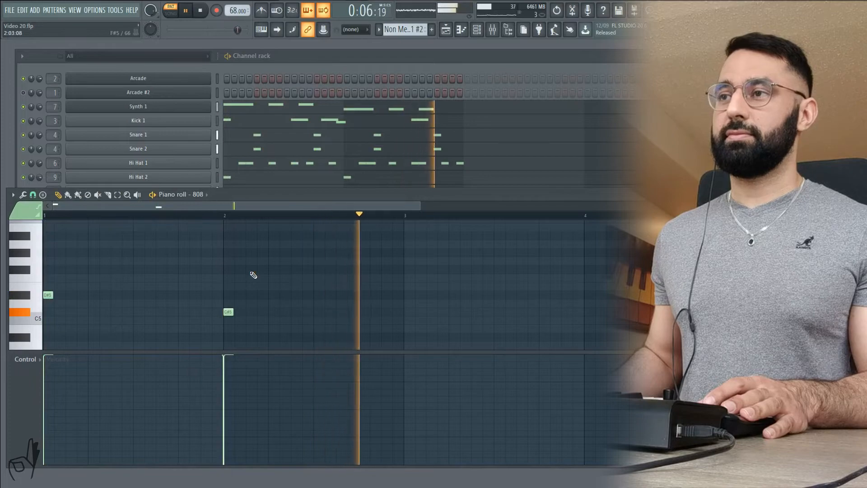
key("space")
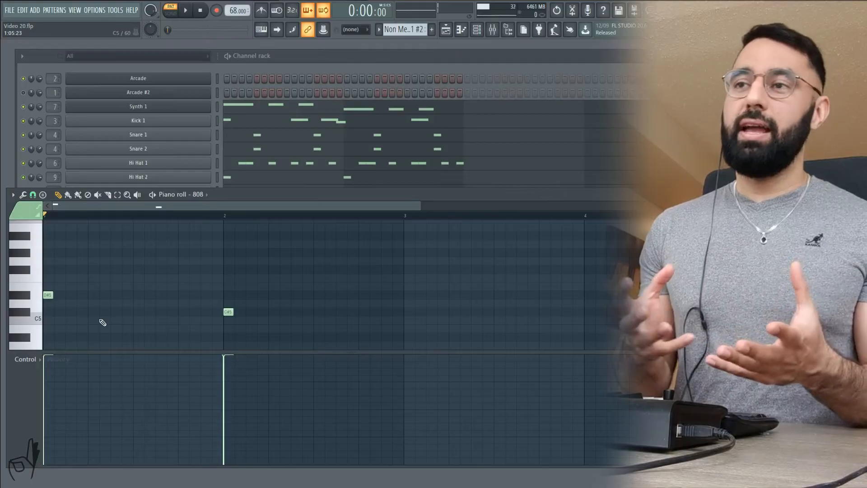
Step: Add an 808 D#5 on beat 2 of bar 1, fill both bars with G#5, F#5, B5, B4 and E5 notes plus end slides, and play
left_click(87, 297)
left_click_drag(88, 298, 90, 298)
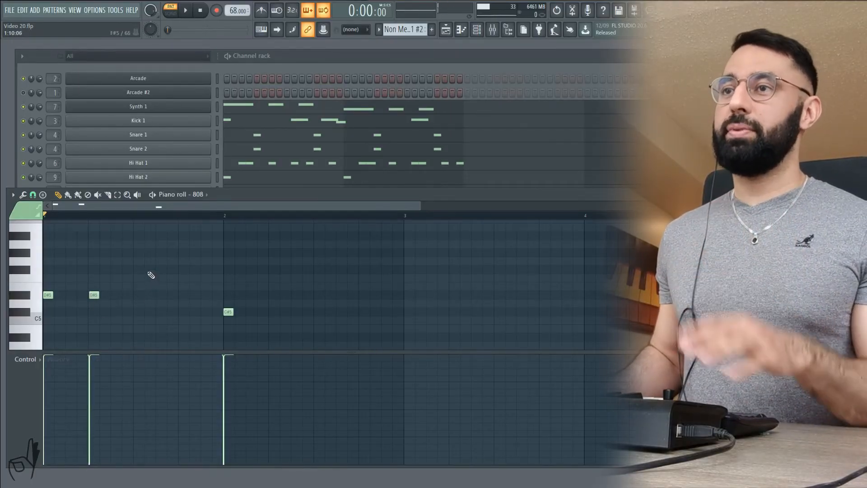
key("space")
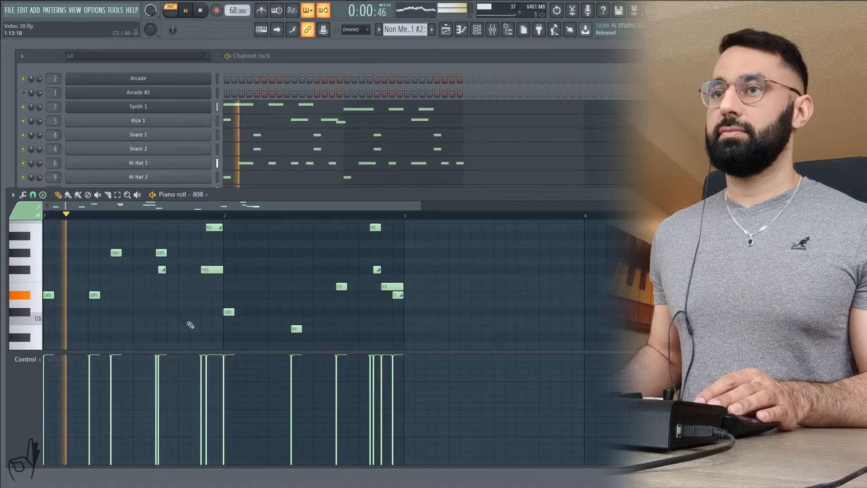
key("space")
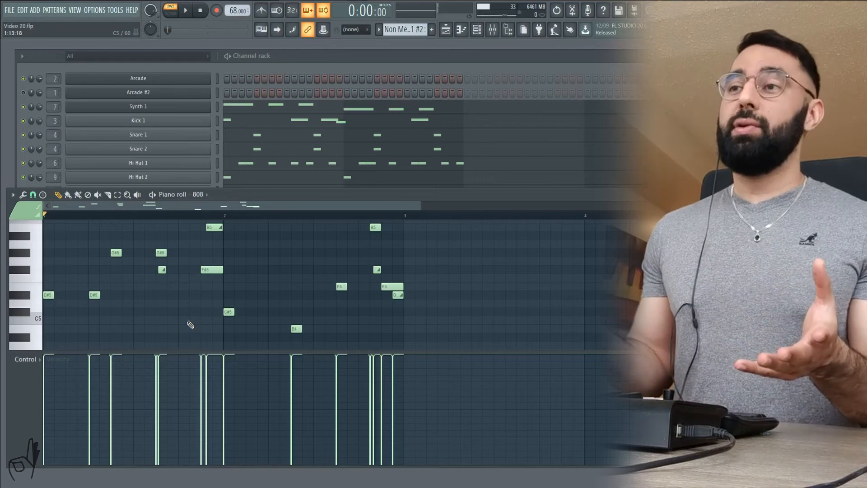
Step: Play the "Non M..ern 2" pattern with its alternative 808 line, and stop playback
key("space")
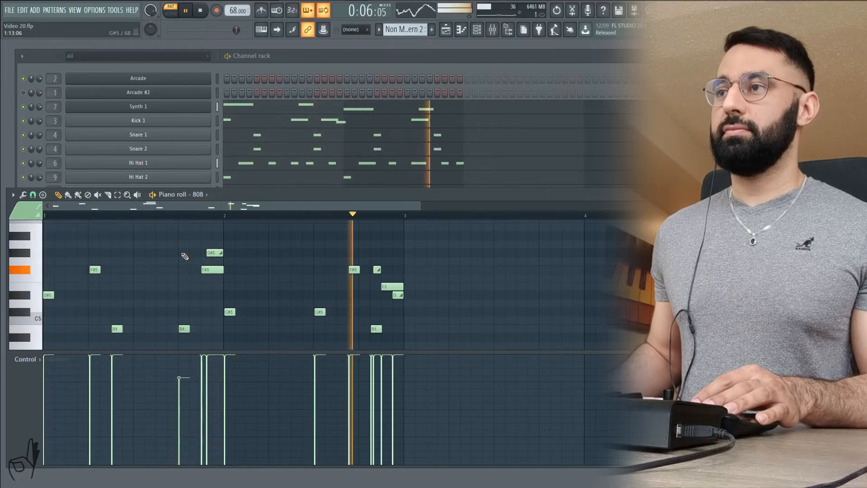
key("space")
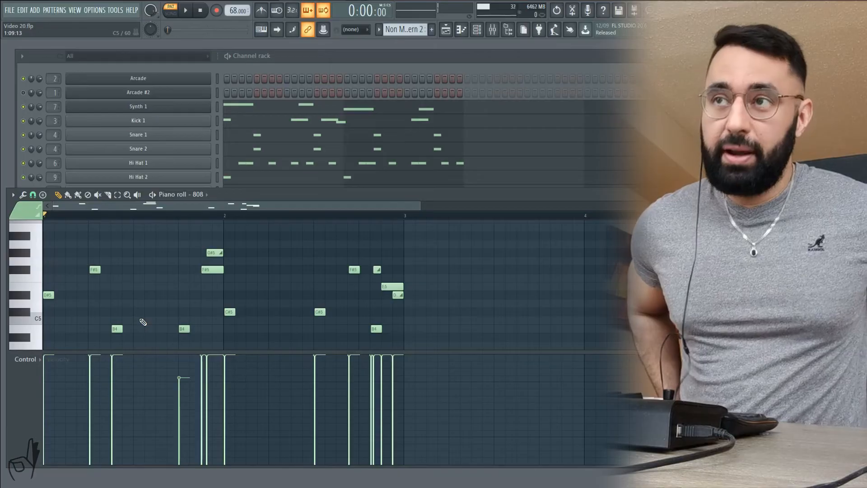